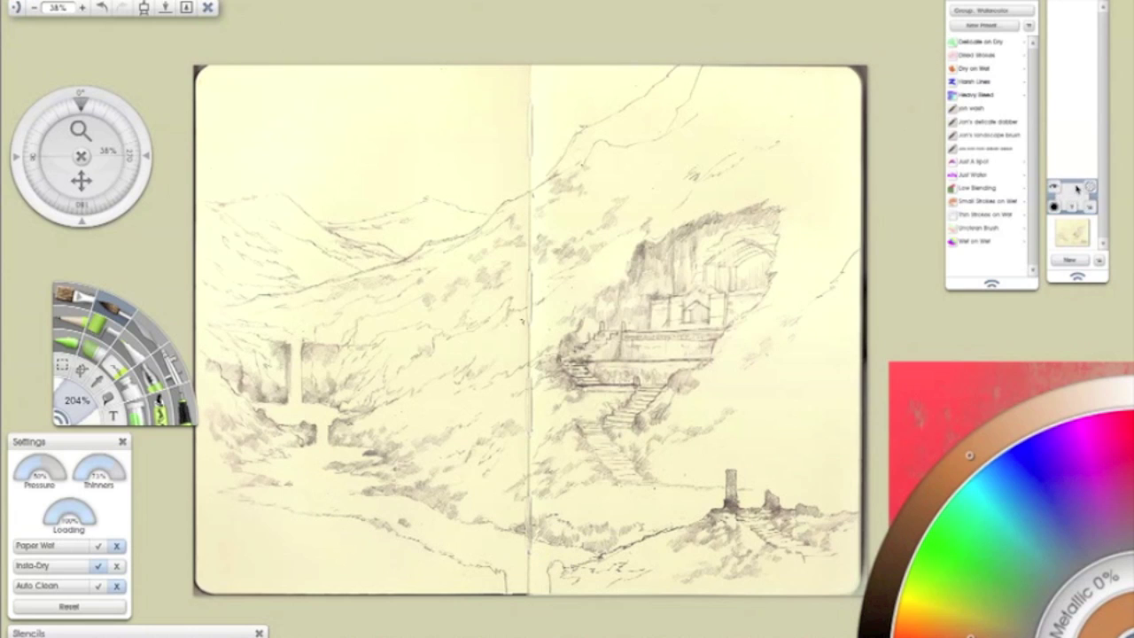
Switch to the Unclean Brush watercolor preset and turn on Insta-Dry
mouse_move(1091, 204)
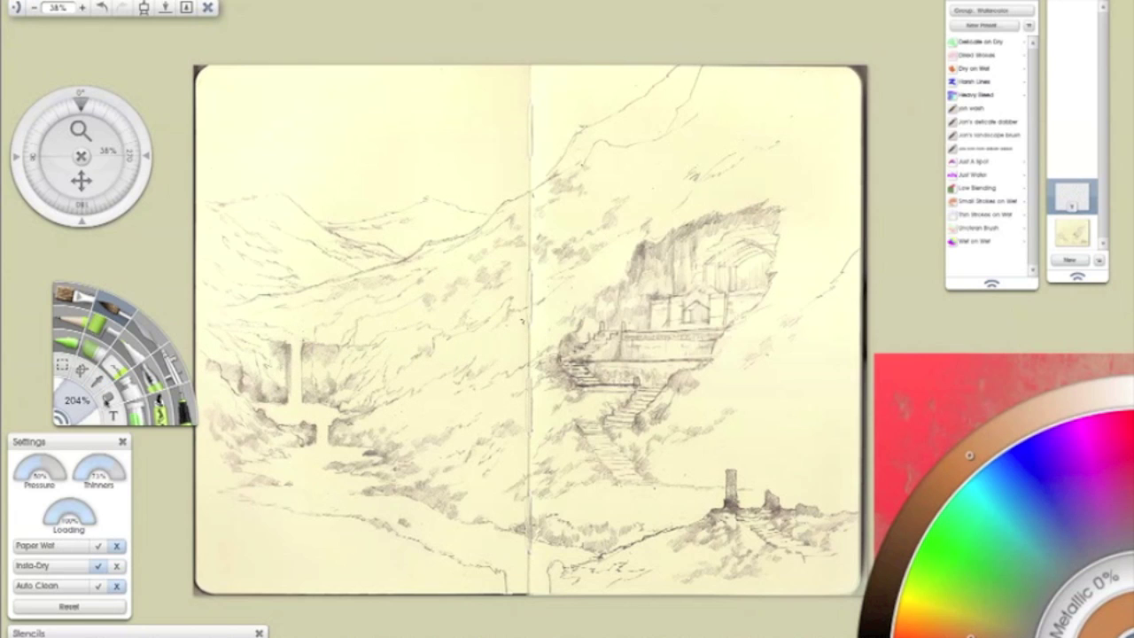
left_click_drag(89, 408, 84, 407)
left_click_drag(569, 333, 628, 298)
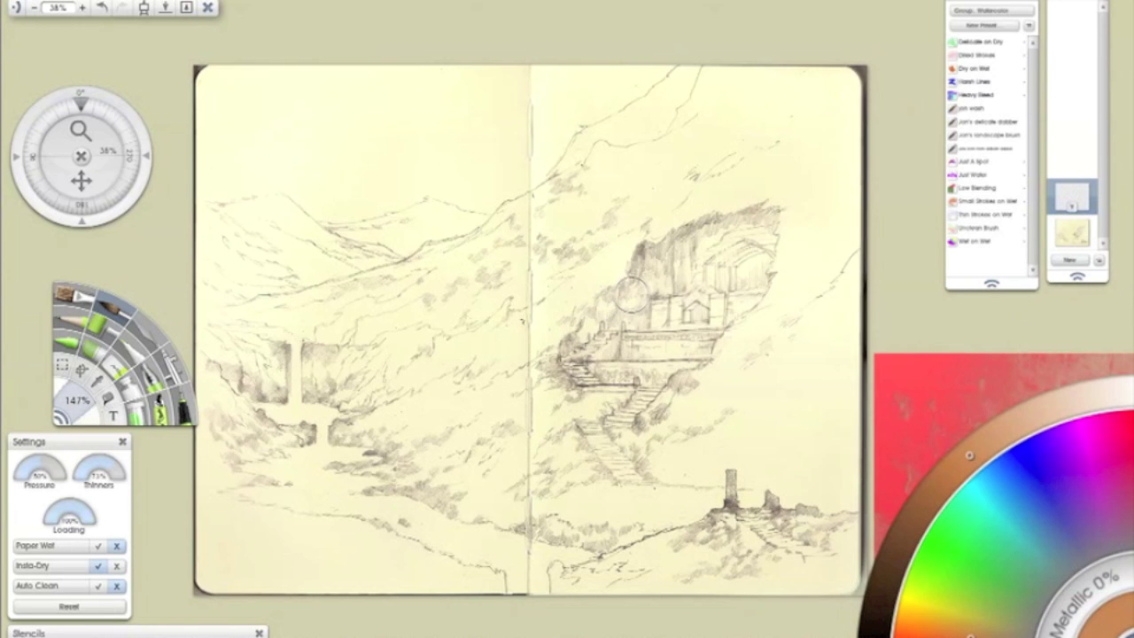
left_click(978, 230)
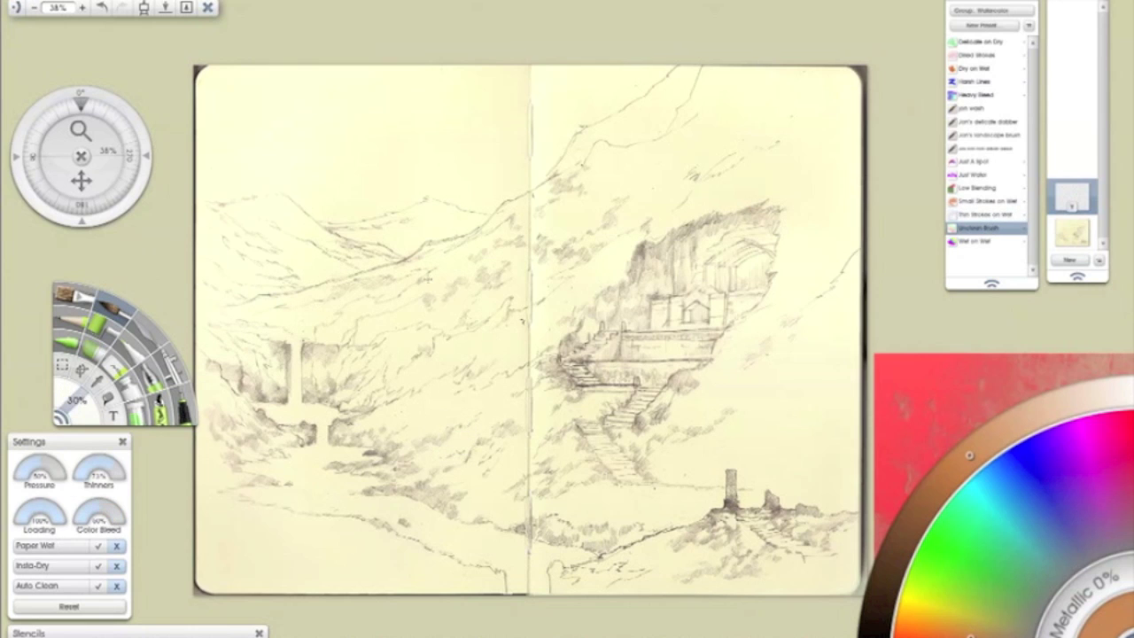
left_click(98, 566)
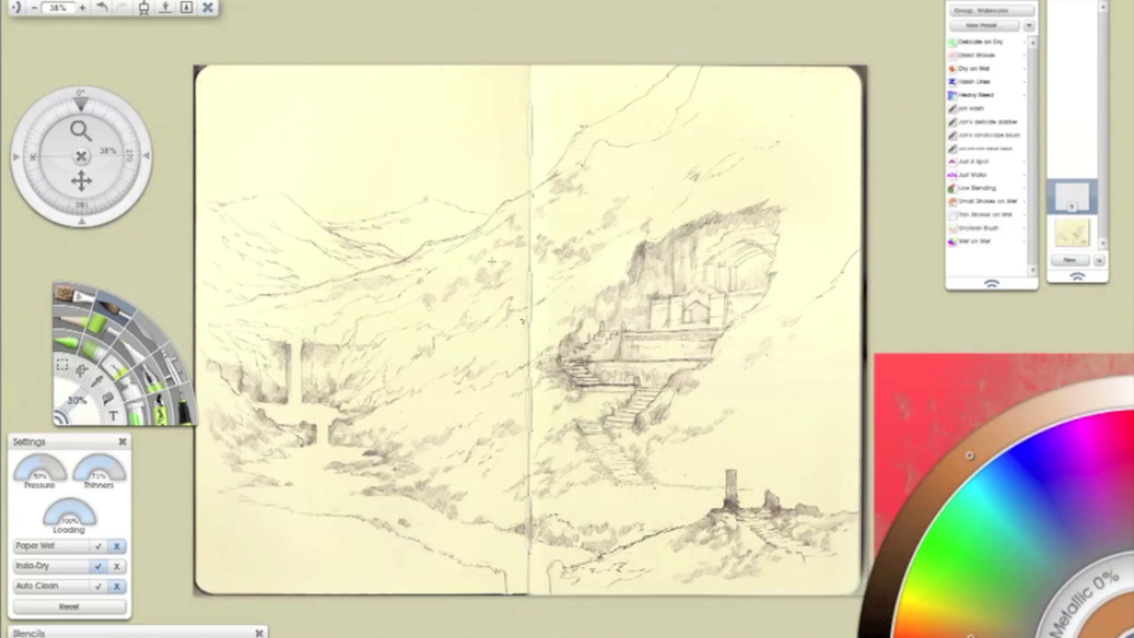
Place the red texture stencil over the middle of the spread, paint brown through it with a 150% brush, and move the stencil aside
mouse_move(927, 415)
left_mouse_down()
mouse_move(903, 378)
mouse_move(970, 346)
mouse_move(858, 352)
mouse_move(497, 148)
left_mouse_up()
left_click_drag(677, 449, 703, 494)
left_click_drag(613, 322, 667, 356)
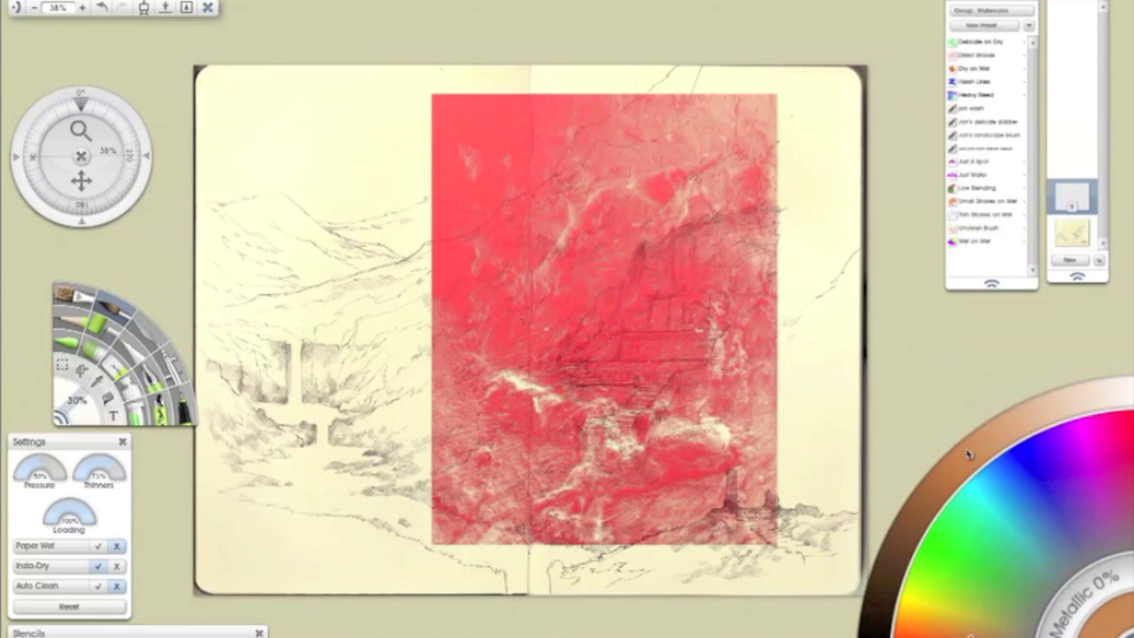
mouse_move(950, 625)
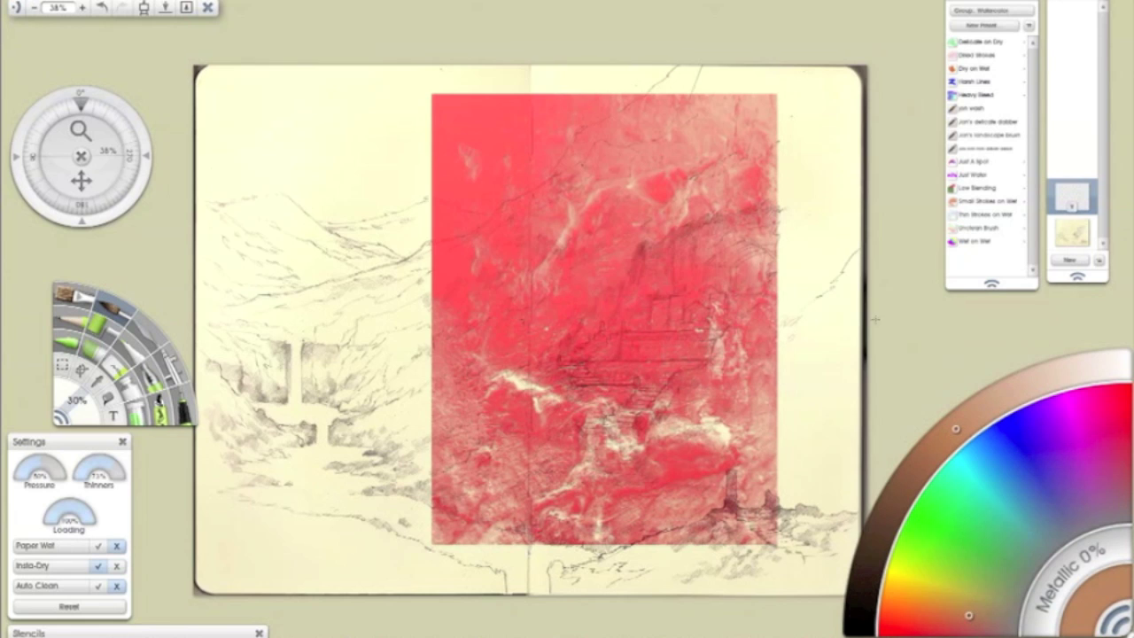
left_click_drag(717, 233, 729, 221)
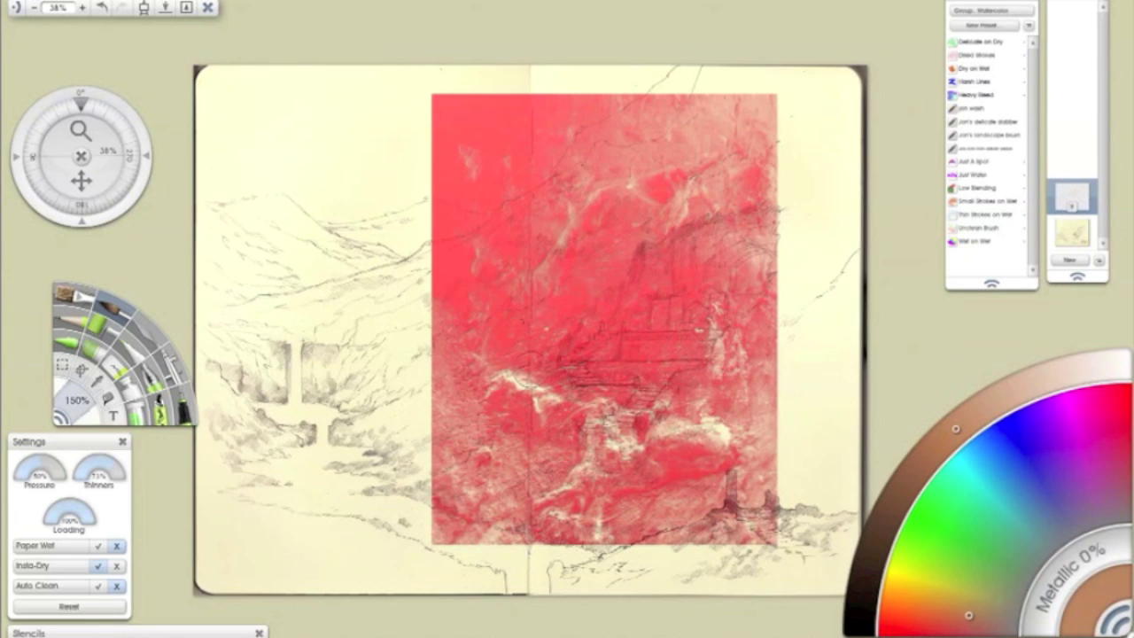
left_click_drag(523, 384, 499, 379)
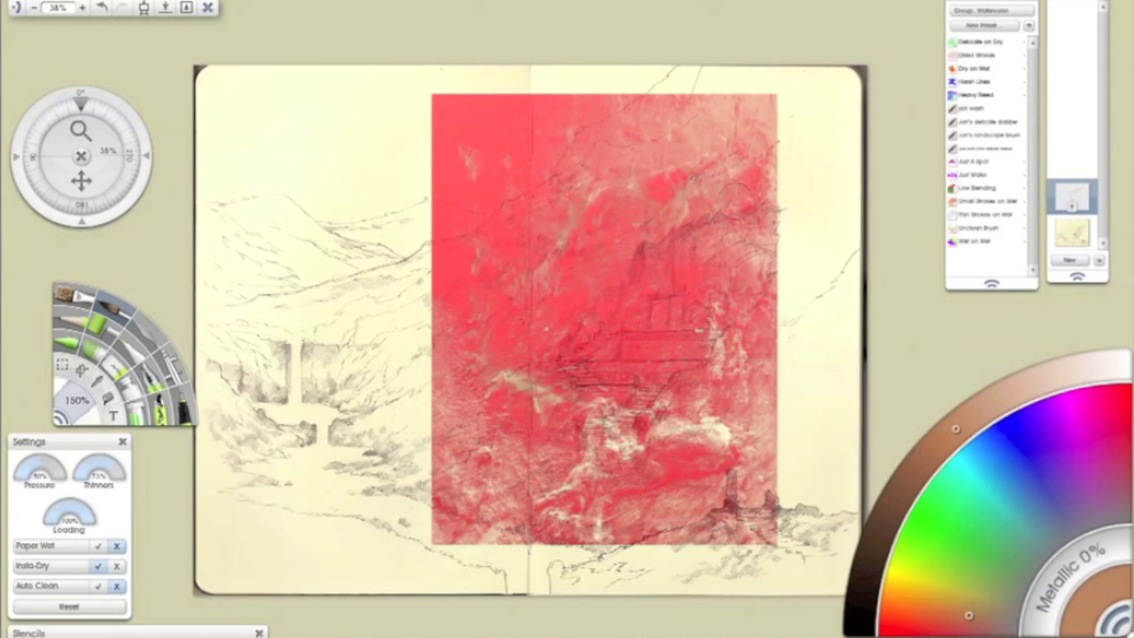
key("v")
mouse_move(612, 196)
left_mouse_down()
mouse_move(742, 425)
mouse_move(1027, 395)
mouse_move(1017, 377)
left_mouse_up()
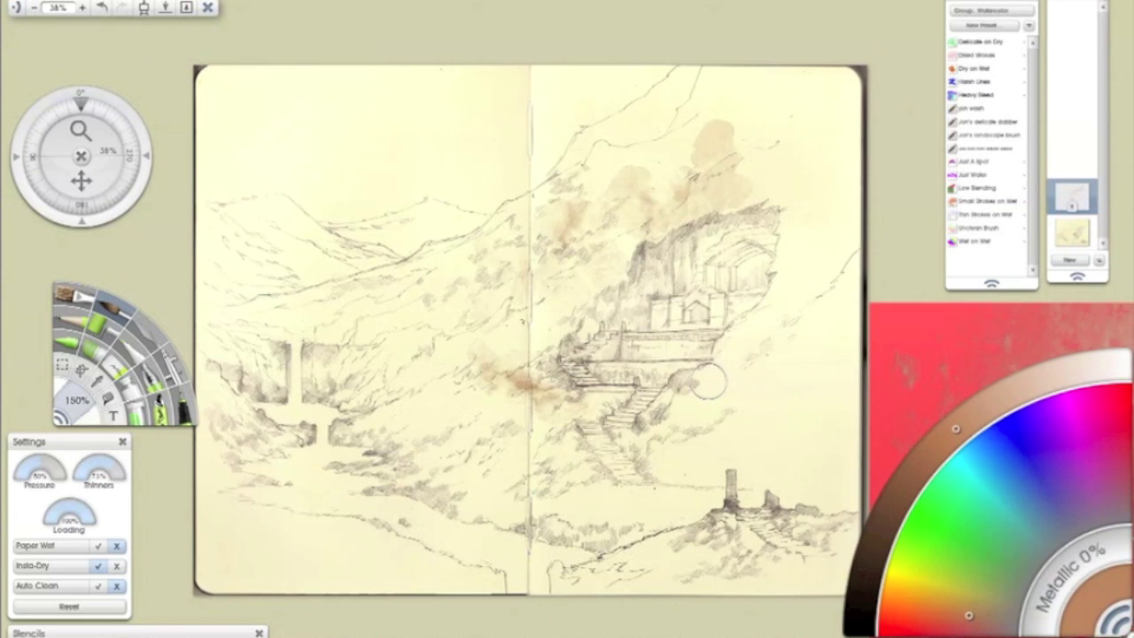
Reposition the stencil over the lower valley, choose a muted teal, and paint texture through it along the stream and center fold
scroll(708, 381, "up", 1)
left_click_drag(767, 295, 750, 305)
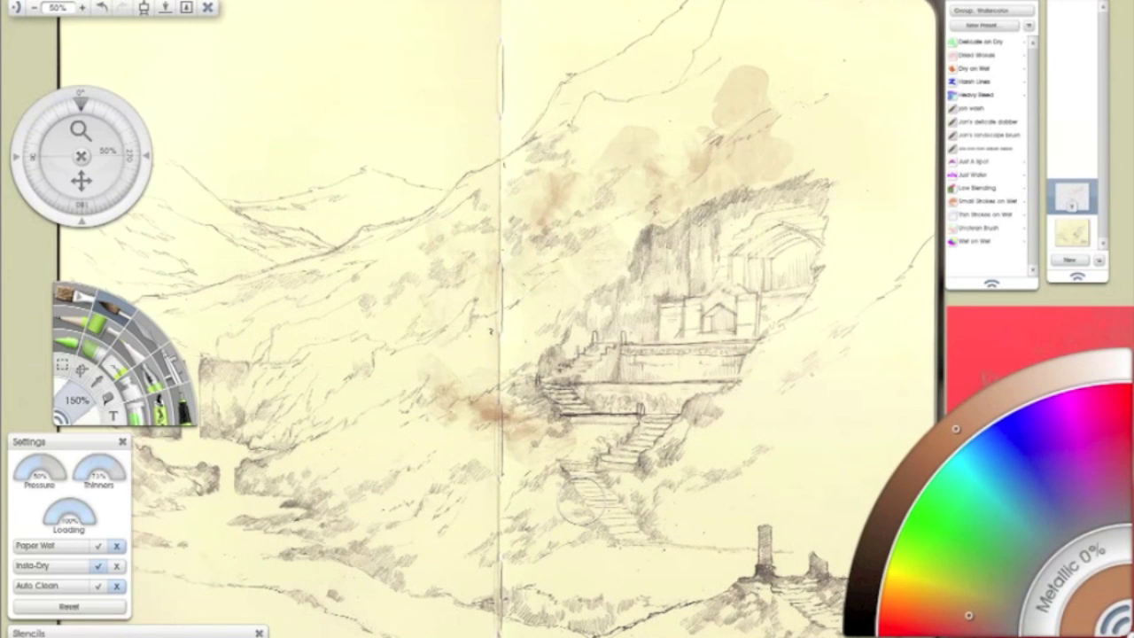
mouse_move(1002, 348)
left_mouse_down()
mouse_move(749, 193)
mouse_move(666, 120)
left_mouse_up()
mouse_move(945, 611)
left_mouse_down()
mouse_move(1022, 570)
mouse_move(1030, 535)
left_mouse_up()
left_click_drag(974, 424, 994, 402)
mouse_move(791, 264)
left_mouse_down()
mouse_move(798, 361)
mouse_move(815, 404)
mouse_move(808, 370)
mouse_move(598, 329)
mouse_move(434, 321)
mouse_move(386, 265)
mouse_move(331, 251)
left_mouse_up()
left_click_drag(395, 550, 349, 513)
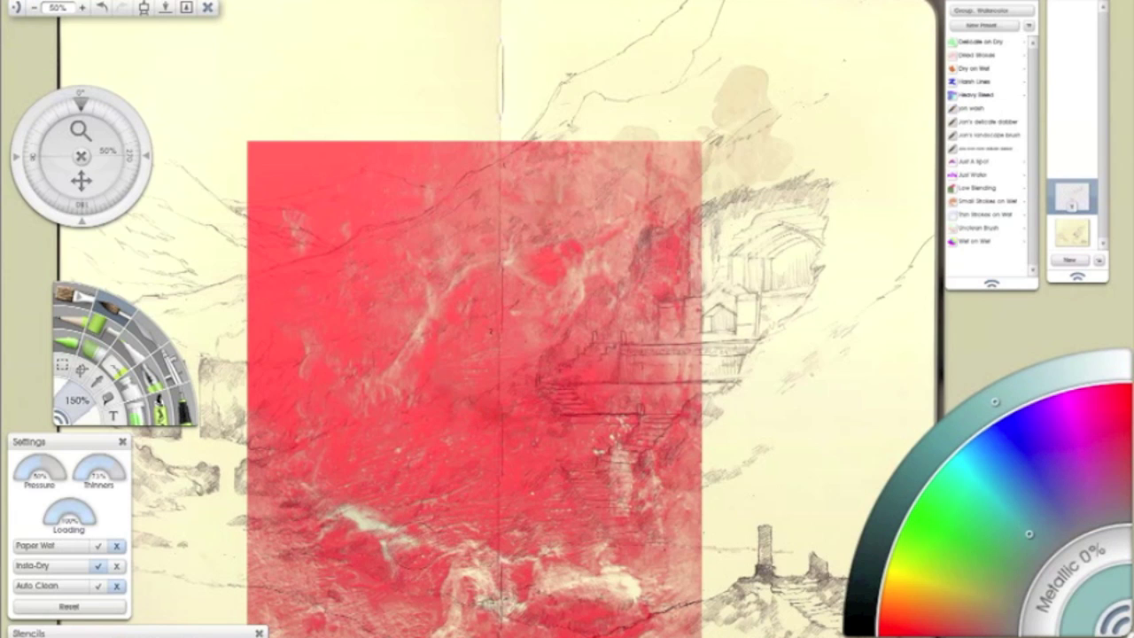
left_click_drag(459, 562, 500, 606)
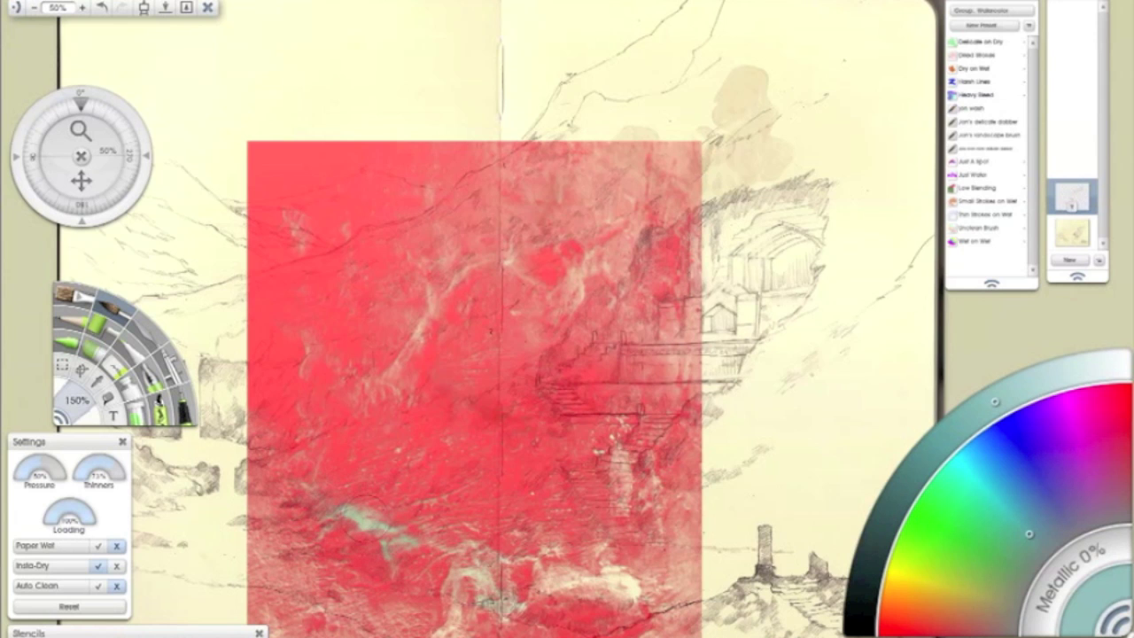
mouse_move(541, 572)
left_mouse_down()
mouse_move(595, 574)
mouse_move(602, 564)
mouse_move(604, 581)
mouse_move(636, 583)
mouse_move(574, 578)
mouse_move(499, 590)
mouse_move(501, 604)
left_mouse_up()
mouse_move(476, 412)
left_mouse_down()
mouse_move(716, 375)
mouse_move(1039, 362)
left_mouse_up()
Place the stencil over the right page, paint olive-green texture through it across the slopes, and move it to the lower-left corner
mouse_move(897, 301)
left_mouse_down()
mouse_move(977, 309)
mouse_move(703, 352)
mouse_move(618, 345)
left_mouse_up()
left_click_drag(1015, 546, 968, 589)
left_click(1025, 388)
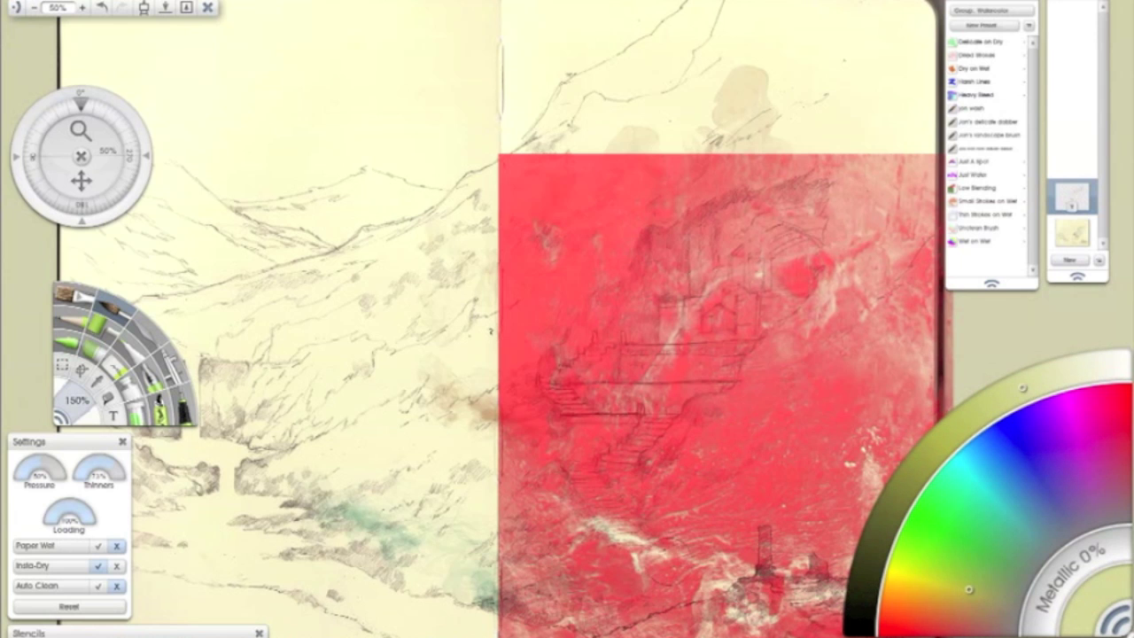
mouse_move(625, 542)
left_mouse_down()
mouse_move(670, 567)
mouse_move(723, 570)
left_mouse_up()
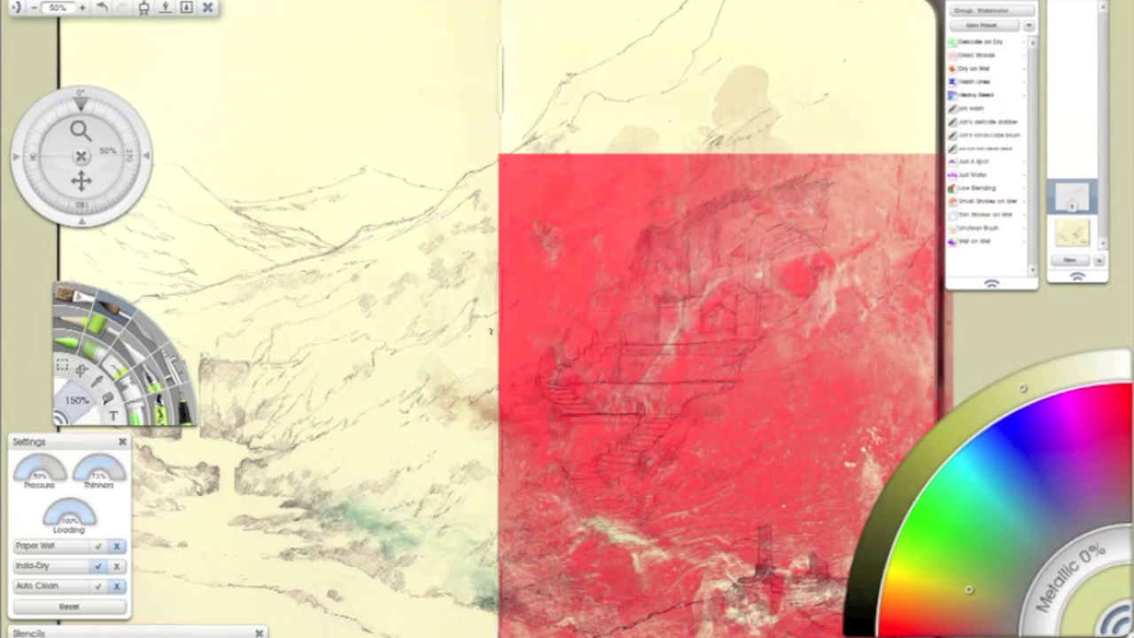
left_click_drag(867, 503, 873, 421)
left_click_drag(880, 471, 878, 485)
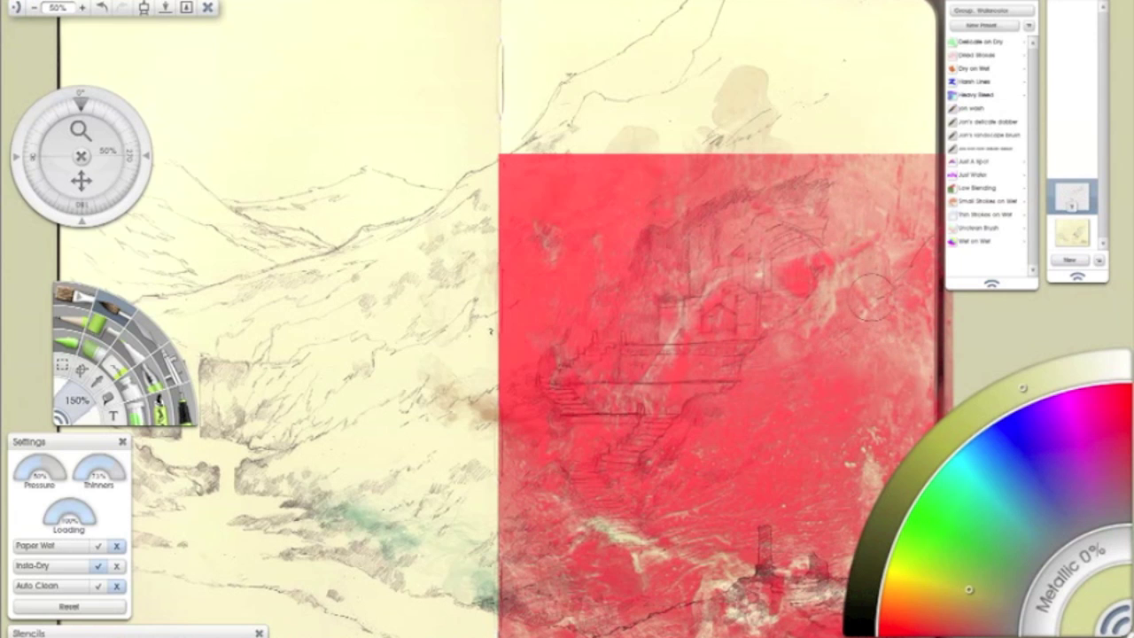
key("s")
mouse_move(826, 212)
left_mouse_down()
mouse_move(679, 429)
mouse_move(294, 589)
left_mouse_up()
Turn off Insta-Dry and paint a light olive wash with a 76% brush along the slope beside the temple terraces
mouse_move(709, 414)
left_mouse_down()
mouse_move(716, 442)
mouse_move(702, 447)
mouse_move(707, 430)
mouse_move(690, 424)
mouse_move(663, 454)
mouse_move(706, 415)
mouse_move(722, 426)
mouse_move(733, 402)
mouse_move(747, 409)
mouse_move(719, 430)
mouse_move(749, 415)
mouse_move(724, 395)
mouse_move(753, 378)
mouse_move(734, 404)
left_mouse_up()
left_click(1045, 381)
left_click_drag(734, 404, 757, 365)
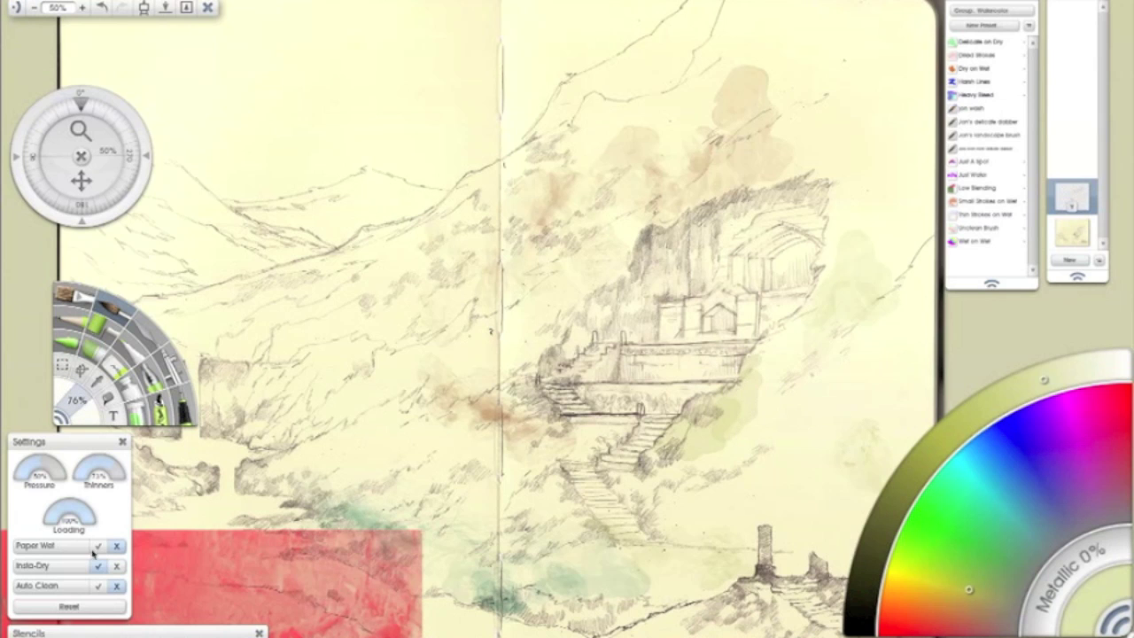
left_click(116, 565)
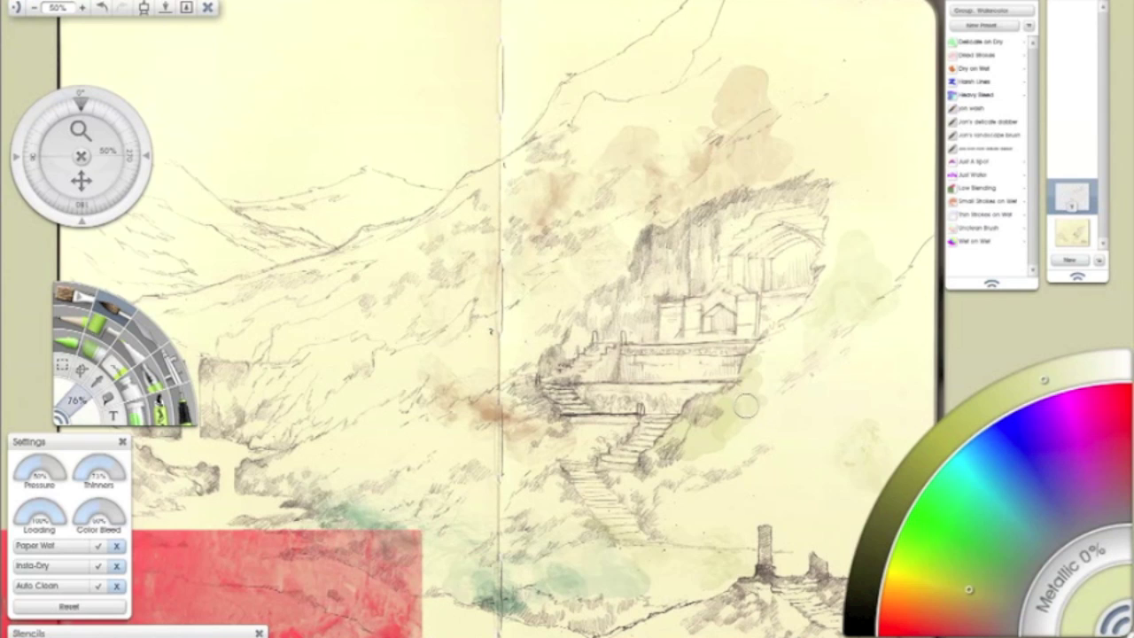
mouse_move(759, 403)
left_mouse_down()
mouse_move(769, 364)
mouse_move(754, 359)
mouse_move(778, 344)
left_mouse_up()
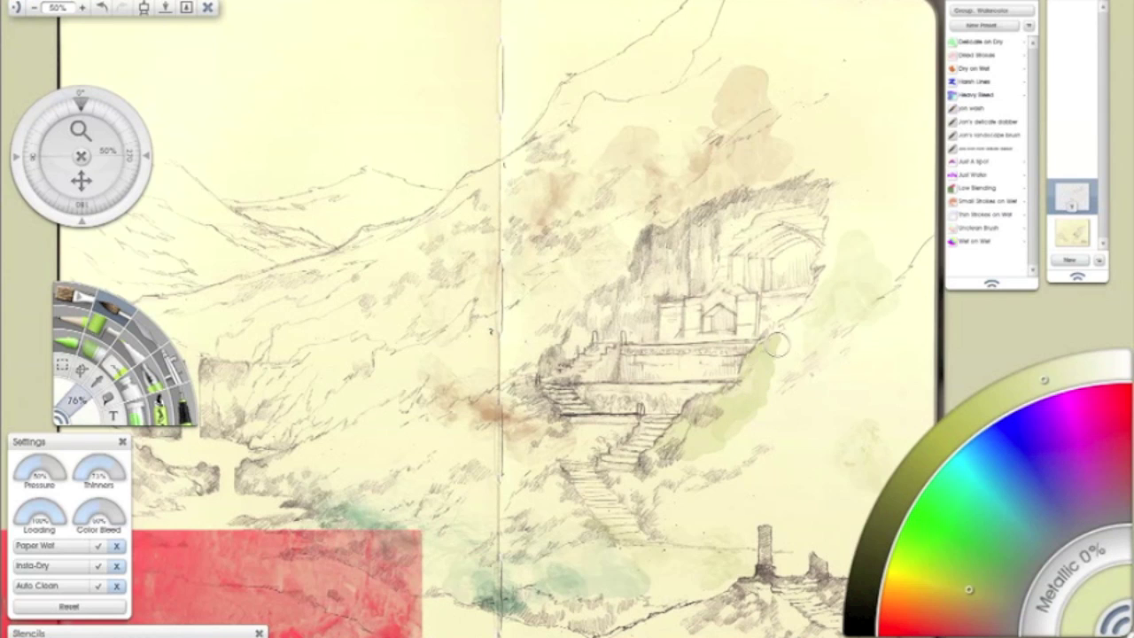
Enlarge the brush to 160%, choose a pale teal, and wash the slope and foliage beside the staircase
key("]")
key("]")
key("]")
key("]")
key("]")
key("]")
key("]")
key("]")
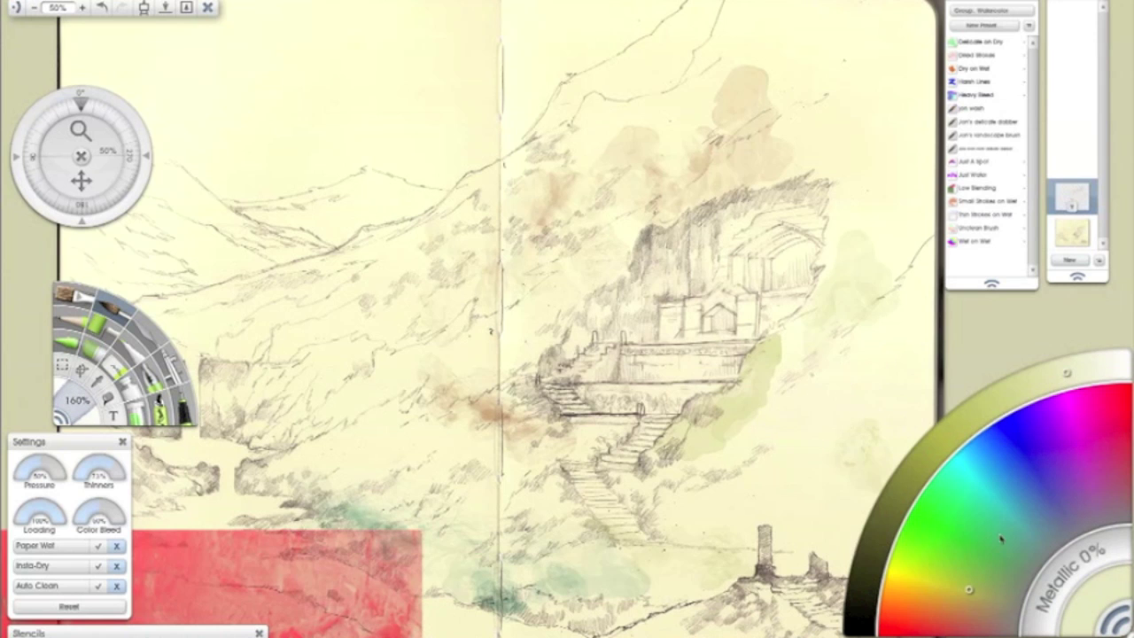
left_click(1019, 529)
mouse_move(779, 424)
left_mouse_down()
mouse_move(774, 435)
mouse_move(734, 413)
mouse_move(698, 474)
mouse_move(672, 457)
mouse_move(628, 480)
left_mouse_up()
Blend a near-white wash above the cave and across the slope to its right, turning on Auto Clean
left_click(1086, 369)
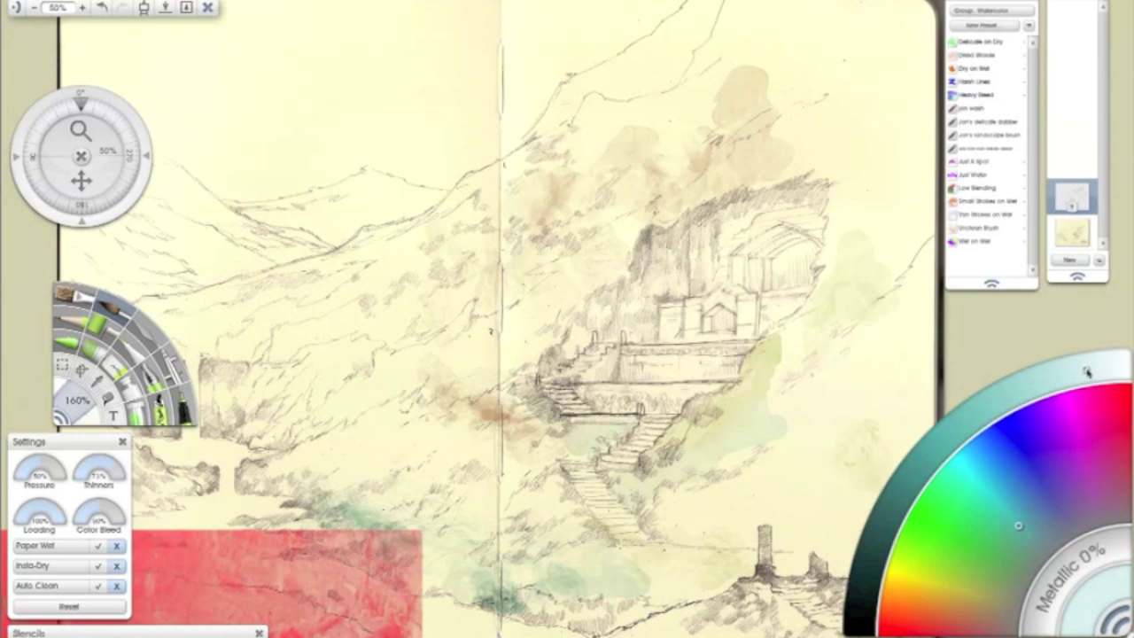
left_click_drag(1088, 371, 1124, 366)
mouse_move(780, 110)
left_mouse_down()
mouse_move(748, 125)
mouse_move(748, 92)
mouse_move(808, 129)
mouse_move(772, 173)
mouse_move(837, 173)
mouse_move(748, 178)
left_mouse_up()
mouse_move(628, 253)
left_mouse_down()
mouse_move(620, 239)
mouse_move(660, 217)
mouse_move(709, 257)
left_mouse_up()
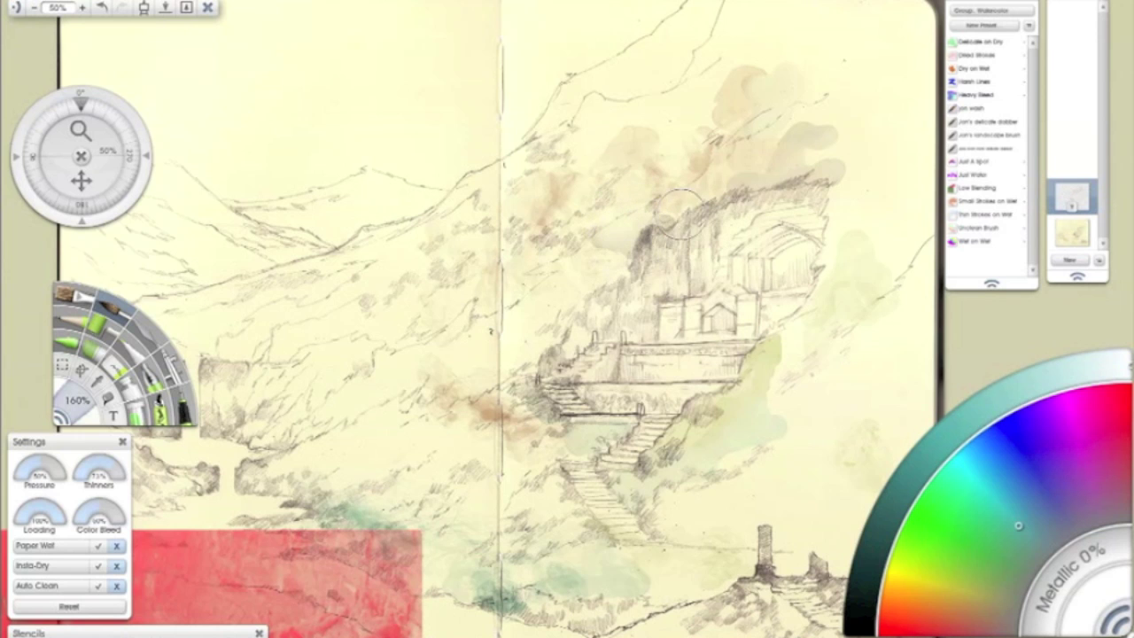
mouse_move(860, 322)
left_mouse_down()
mouse_move(833, 340)
mouse_move(802, 322)
mouse_move(779, 337)
left_mouse_up()
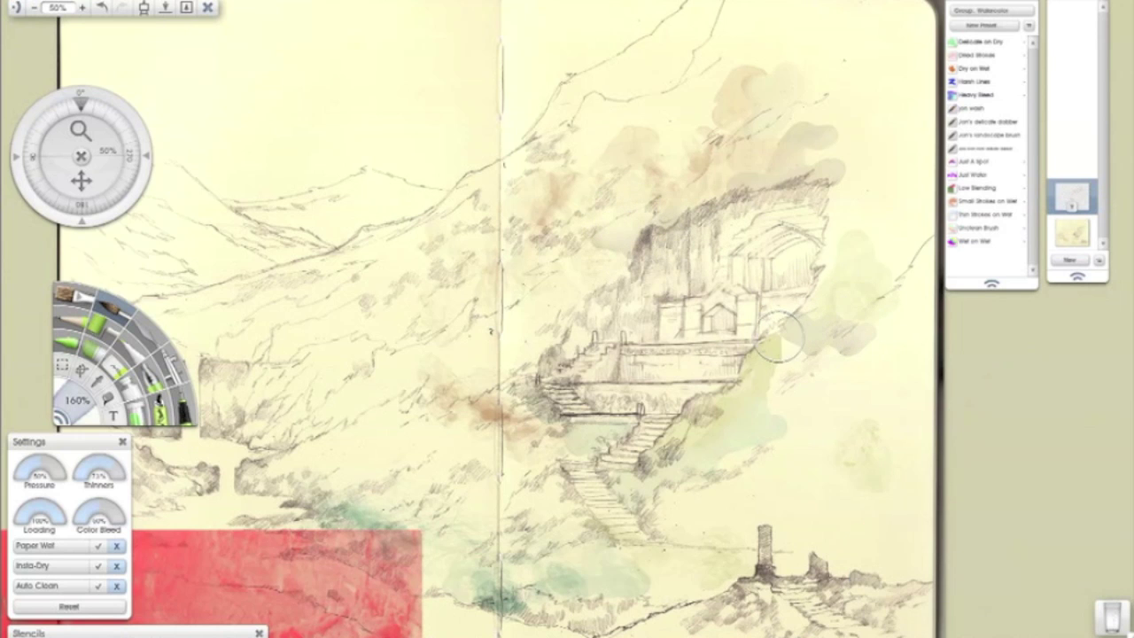
left_click(97, 585)
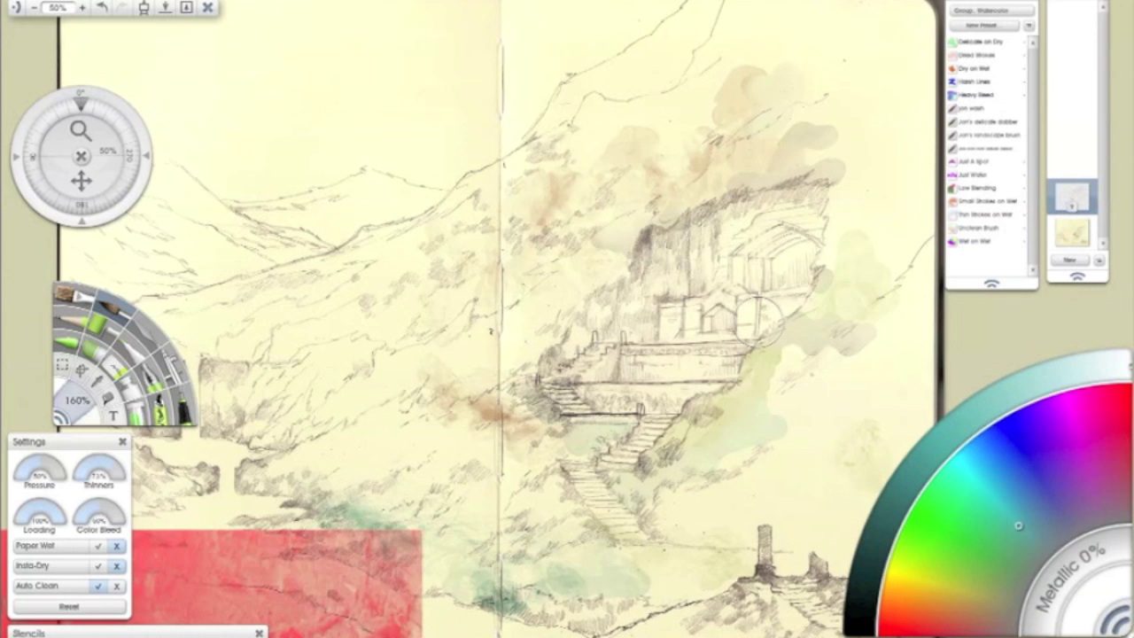
mouse_move(838, 372)
left_mouse_down()
mouse_move(898, 313)
mouse_move(882, 286)
left_mouse_up()
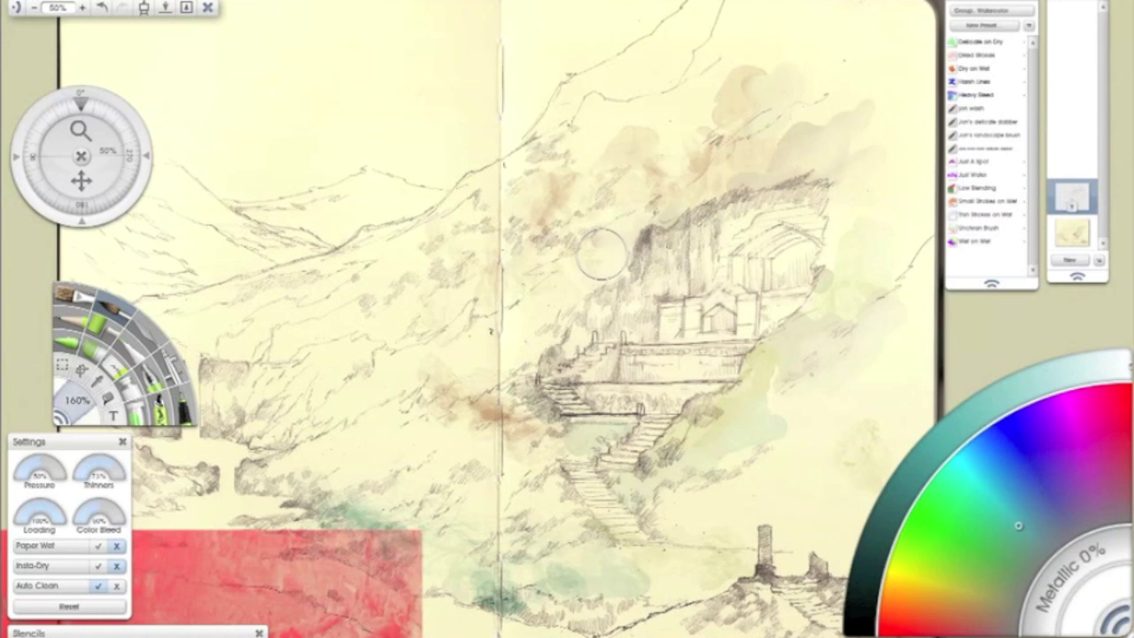
Paint ochre-brown texture through the stencil around the center slopes, rotate the stencil, and move it to the lower-left corner
mouse_move(320, 566)
left_mouse_down()
mouse_move(579, 419)
mouse_move(726, 175)
mouse_move(734, 109)
mouse_move(713, 75)
left_mouse_up()
left_click_drag(994, 537, 1003, 588)
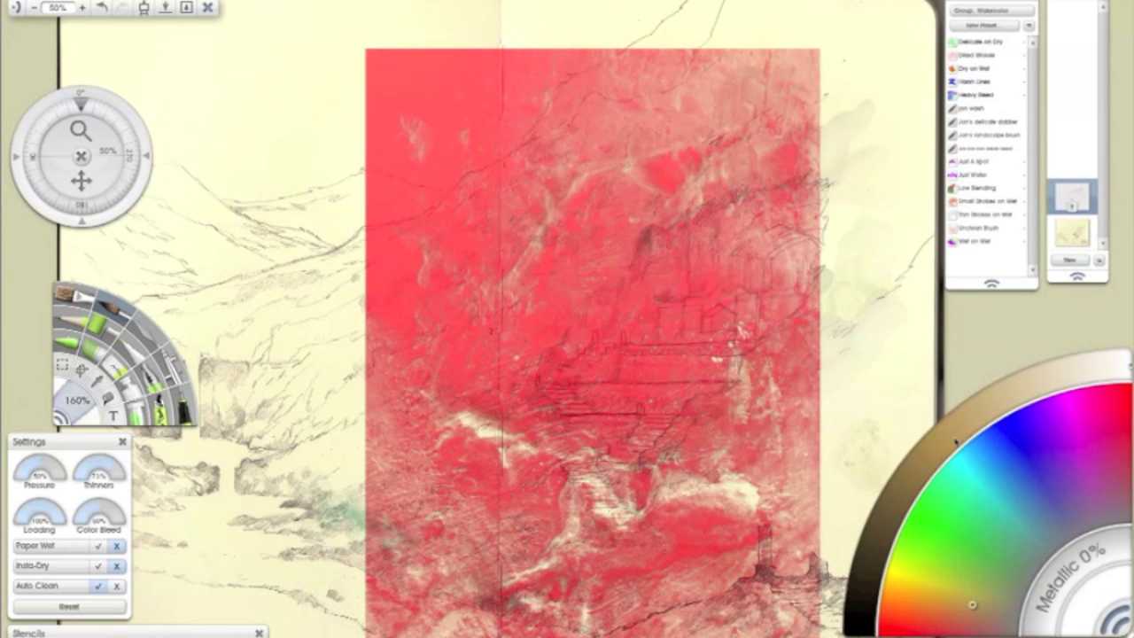
left_click(961, 424)
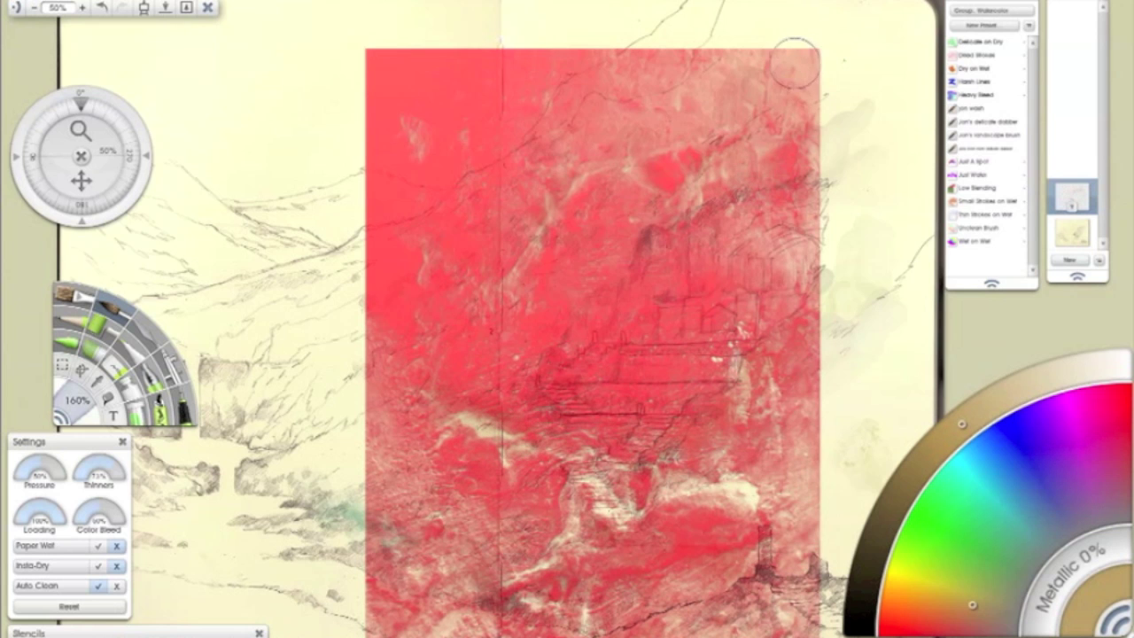
left_click_drag(828, 71, 948, 371)
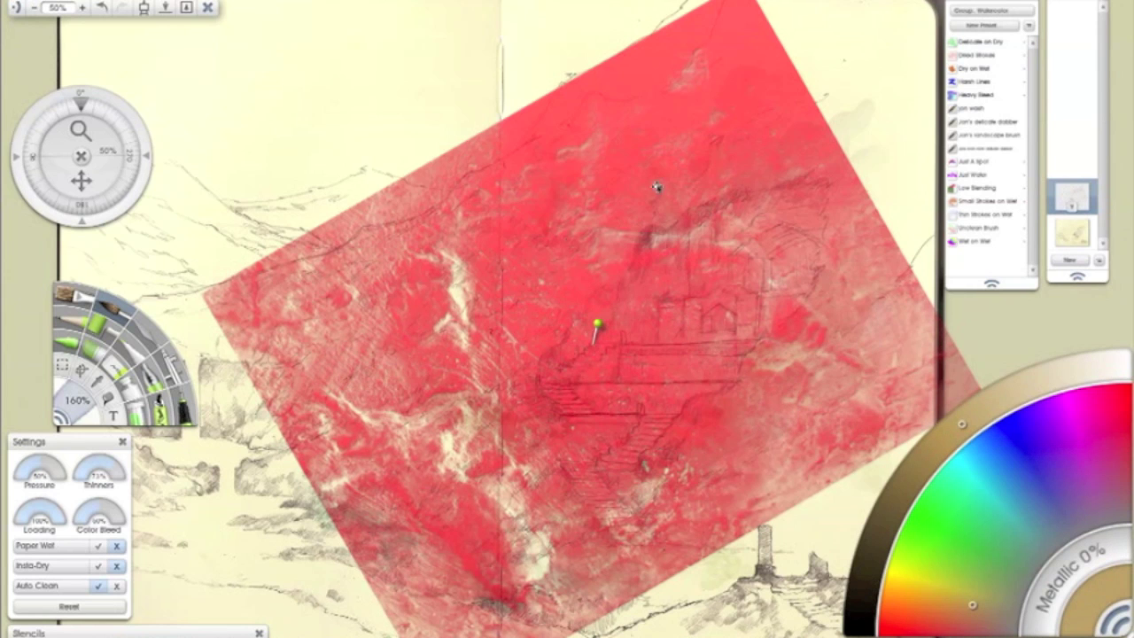
left_click_drag(589, 245, 420, 519)
mouse_move(475, 438)
left_mouse_down()
mouse_move(362, 539)
mouse_move(303, 544)
left_mouse_up()
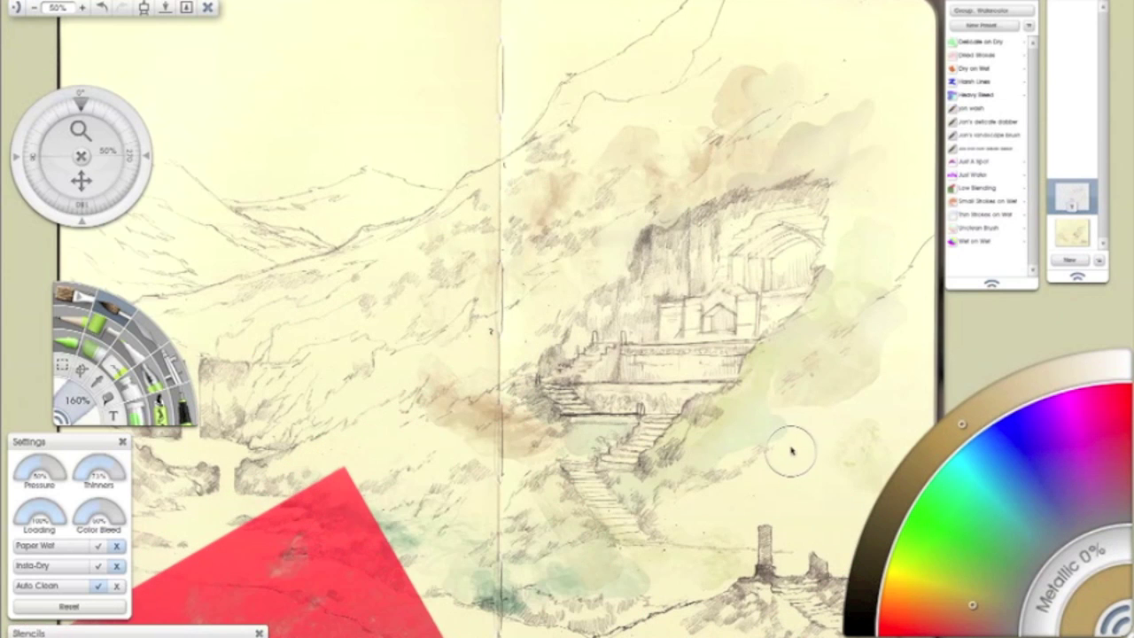
Choose a light tan and shade the cave wall and the arched structure behind the temple
left_click(1087, 372)
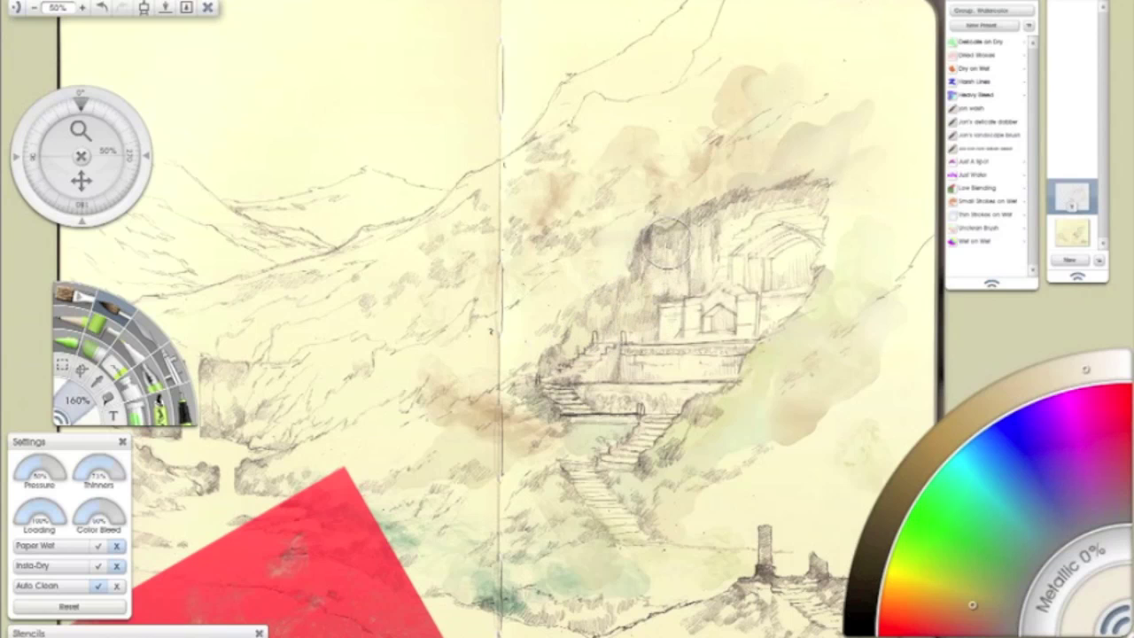
left_click(1040, 380)
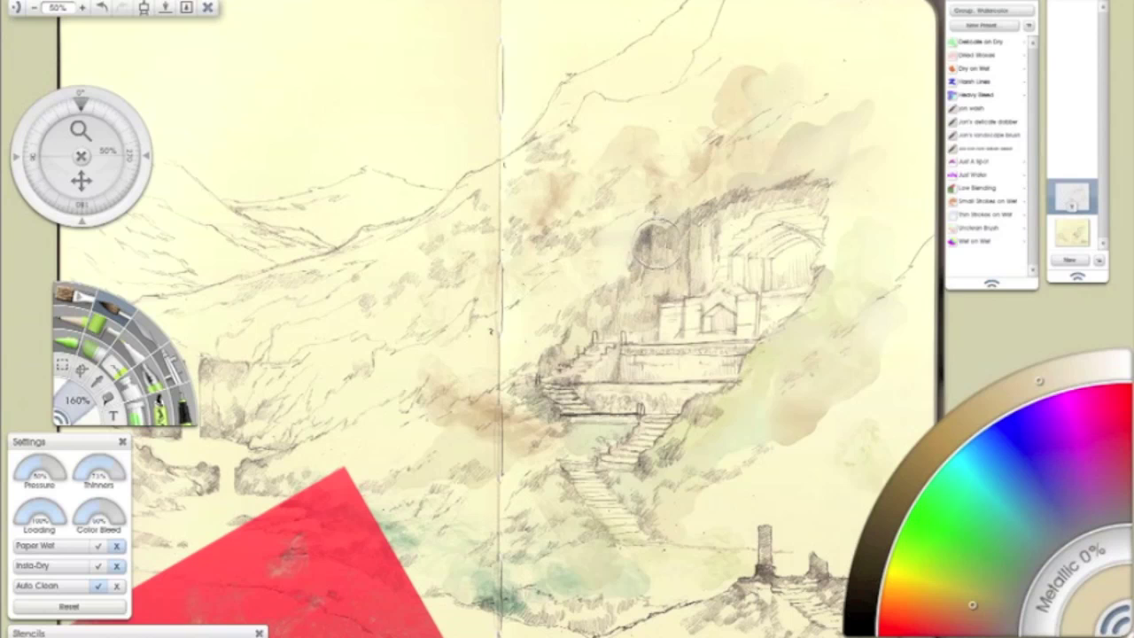
mouse_move(790, 259)
left_mouse_down()
mouse_move(779, 275)
mouse_move(800, 275)
mouse_move(780, 237)
mouse_move(749, 252)
mouse_move(758, 272)
left_mouse_up()
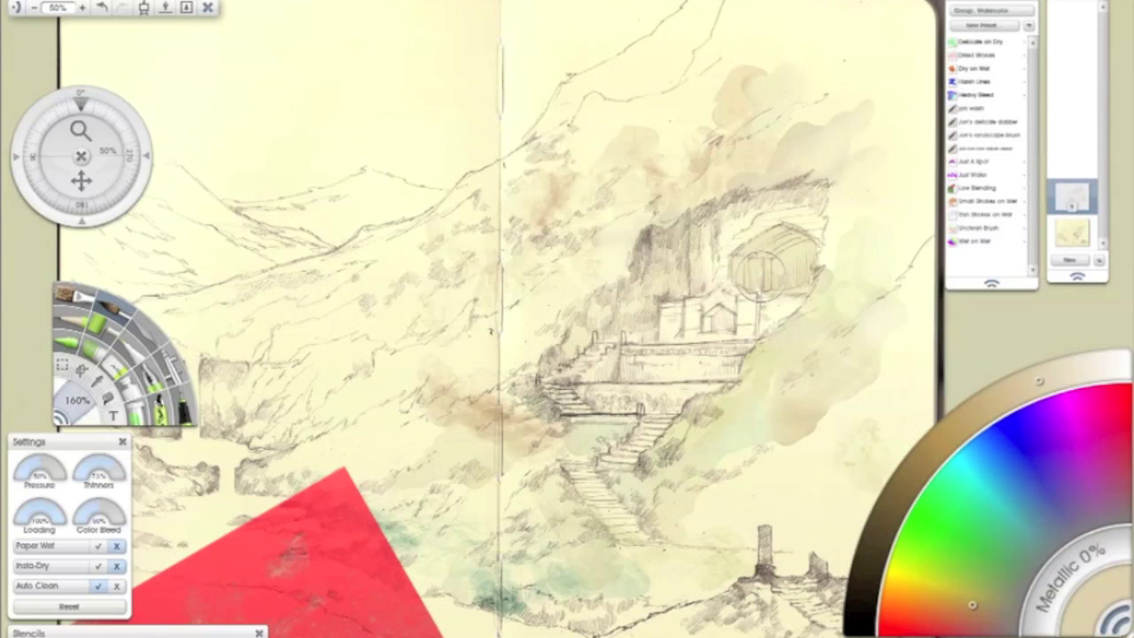
Lighten the color to near-white for washing the right page's slopes and move the stencil clear of the sketchbook
key("ctrl+minus")
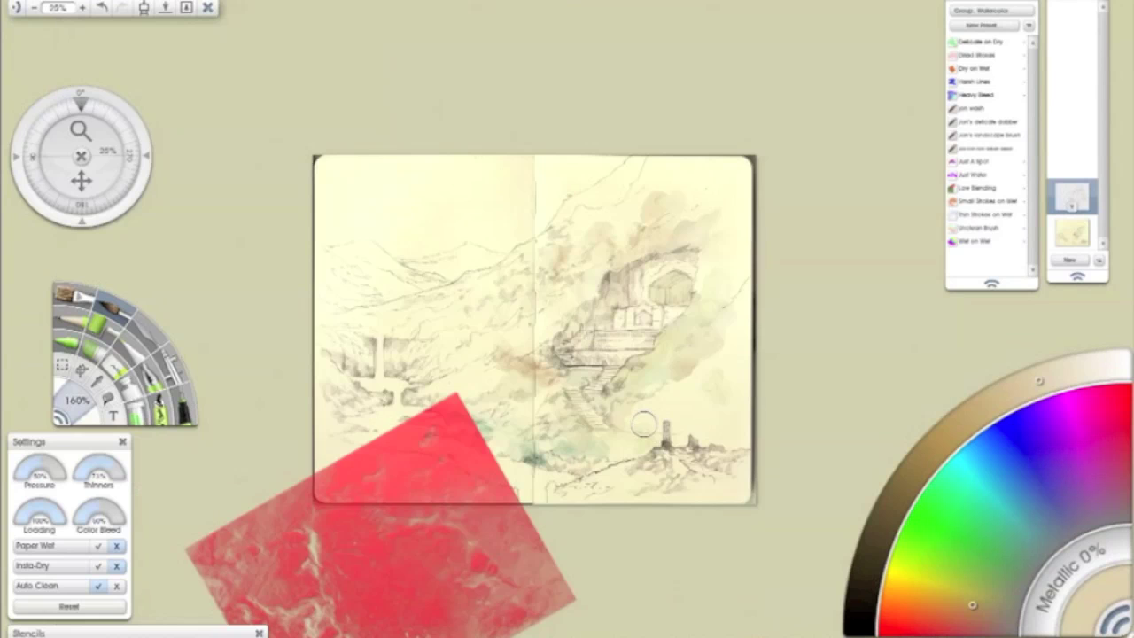
left_click_drag(644, 425, 683, 399)
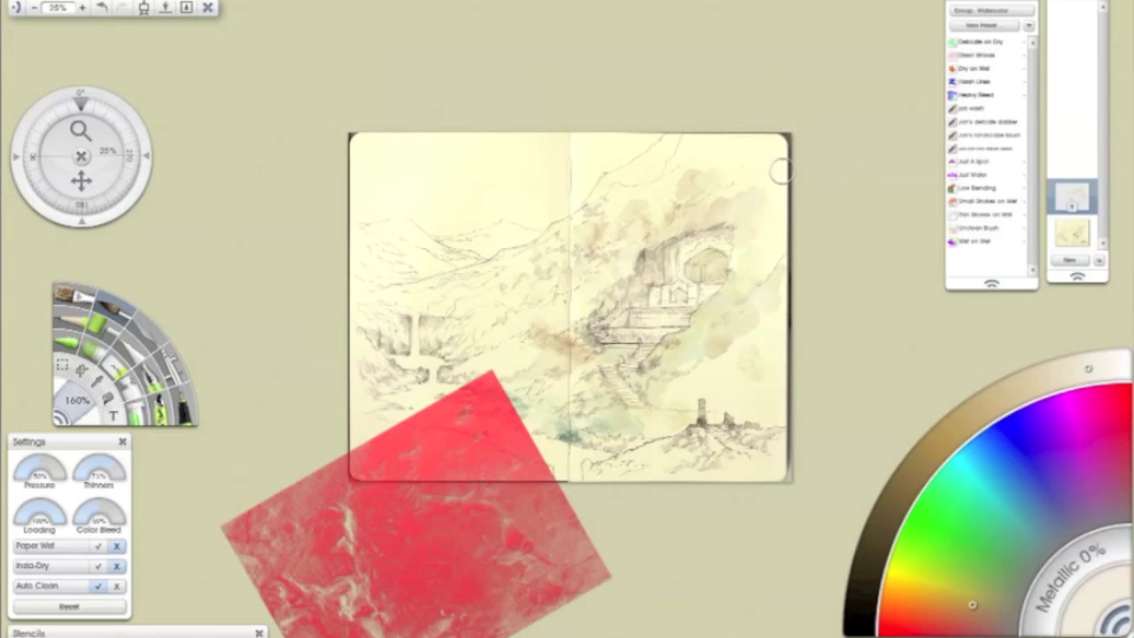
mouse_move(473, 454)
left_mouse_down()
mouse_move(464, 485)
mouse_move(375, 538)
left_mouse_up()
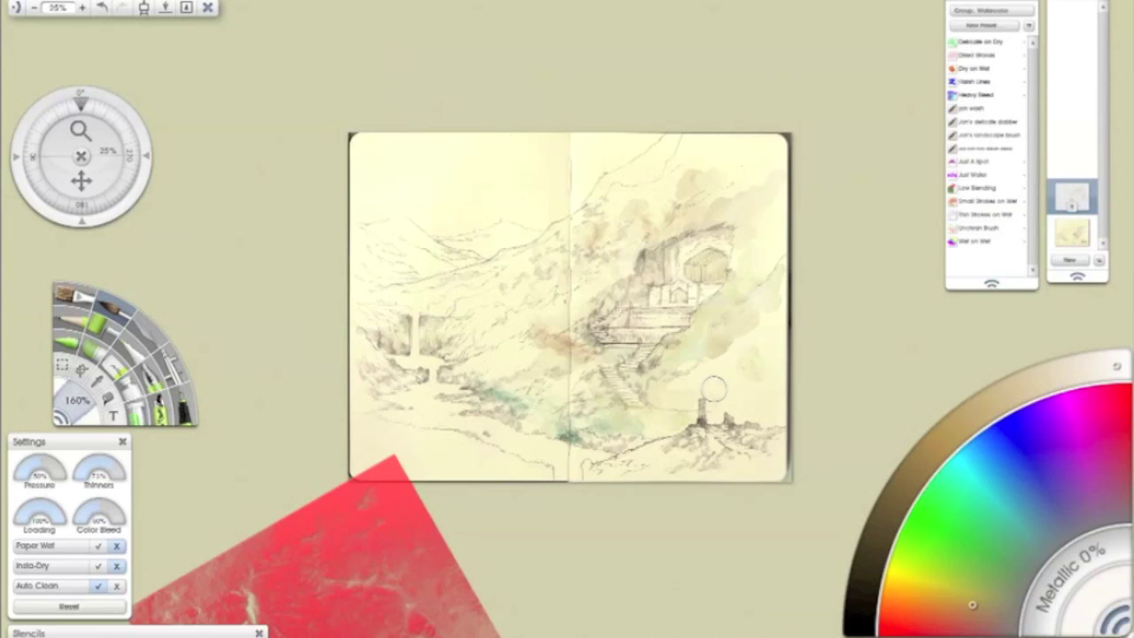
Place the stencil over the lower right page, choose a darker ochre to texture the hillside by the ruins, and move the stencil away
left_click_drag(356, 553, 793, 290)
left_click(987, 407)
left_click(954, 430)
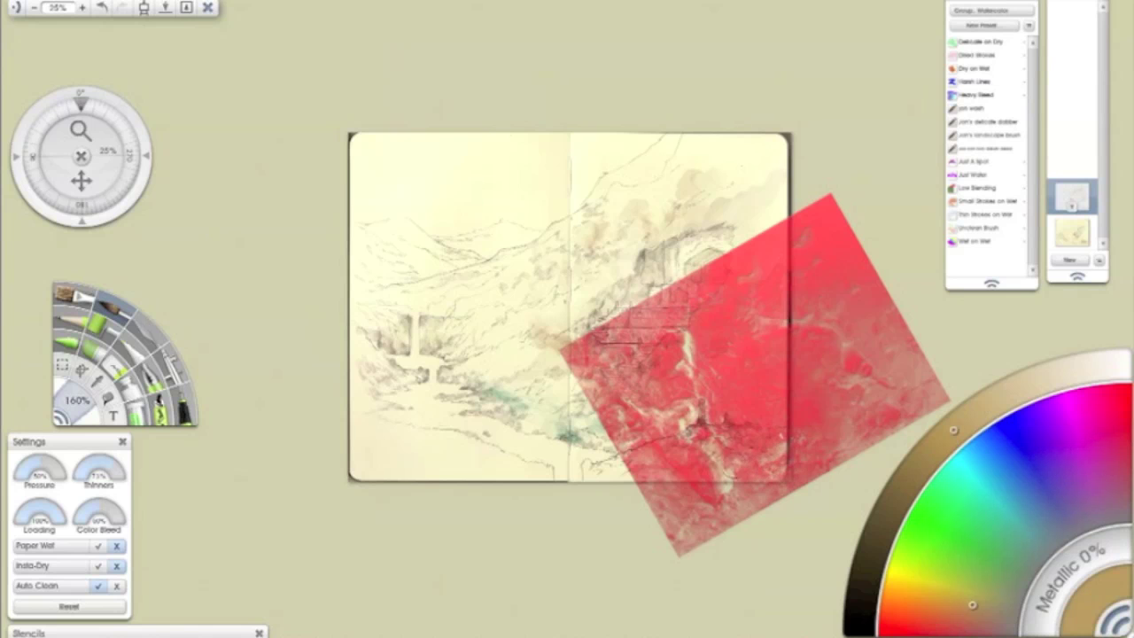
mouse_move(686, 425)
left_mouse_down()
mouse_move(630, 633)
mouse_move(440, 631)
left_mouse_up()
Shade the temple's terrace walls in brown with a 90% brush and Insta-Dry on, and choose a lighter tan
scroll(569, 310, "up", 2)
left_click_drag(655, 354, 564, 348)
left_click_drag(567, 334, 720, 333)
left_click(1030, 385)
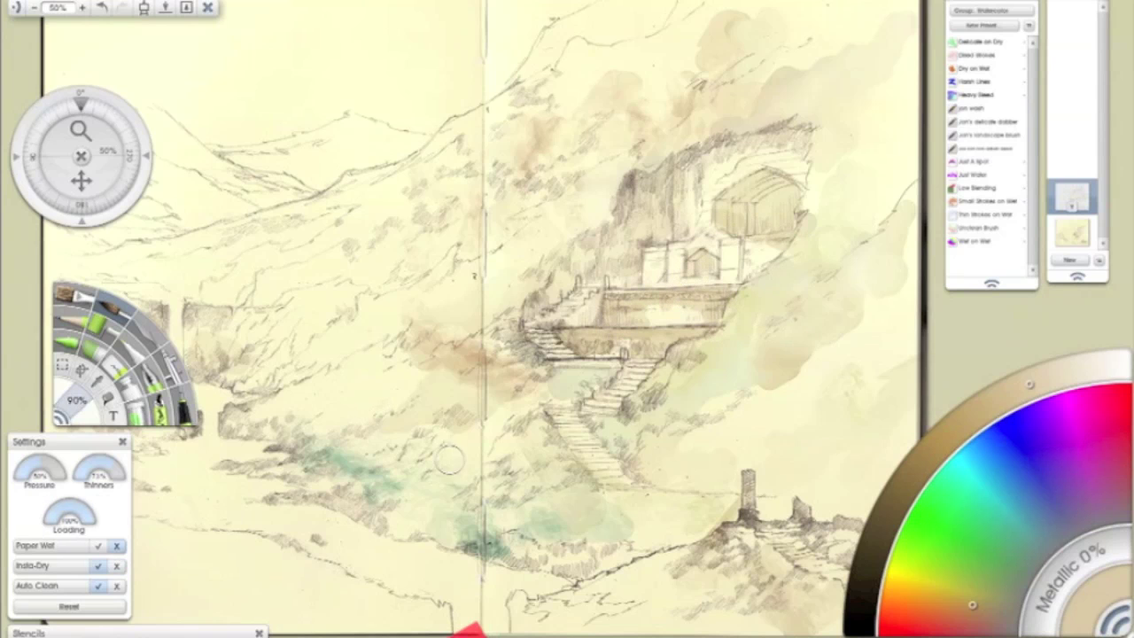
Move the stencil off the page, choose a muted teal, and wash the lower-left foreground with a 265% brush
left_click(1093, 368)
scroll(746, 253, "down", 2)
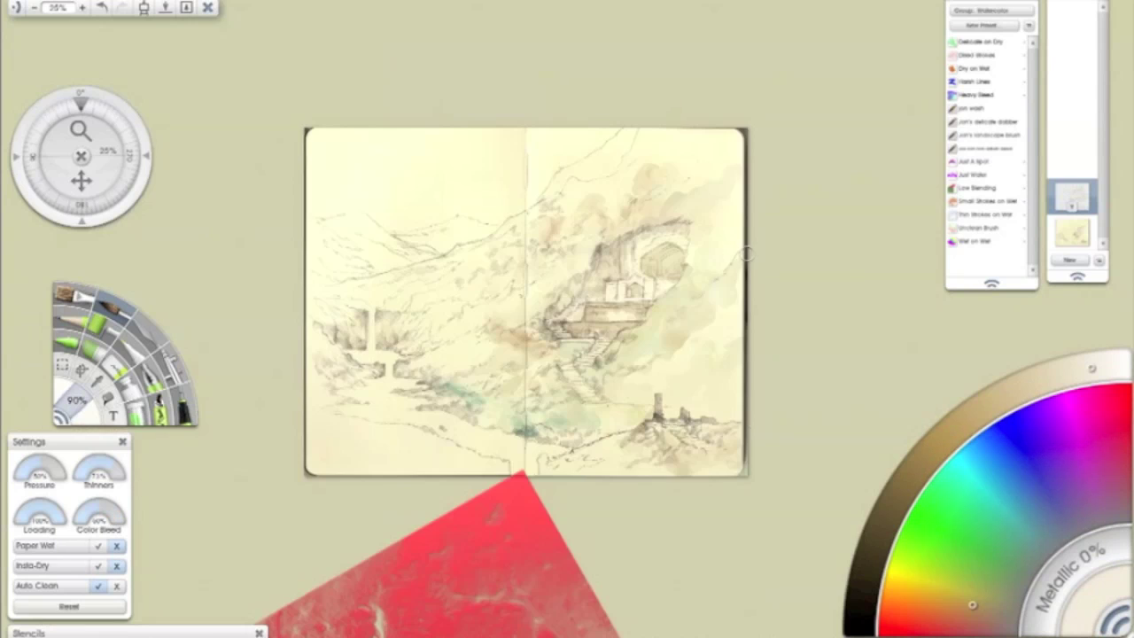
mouse_move(450, 631)
left_mouse_down()
mouse_move(407, 381)
mouse_move(481, 636)
left_mouse_up()
left_click(1022, 543)
scroll(497, 467, "up", 2)
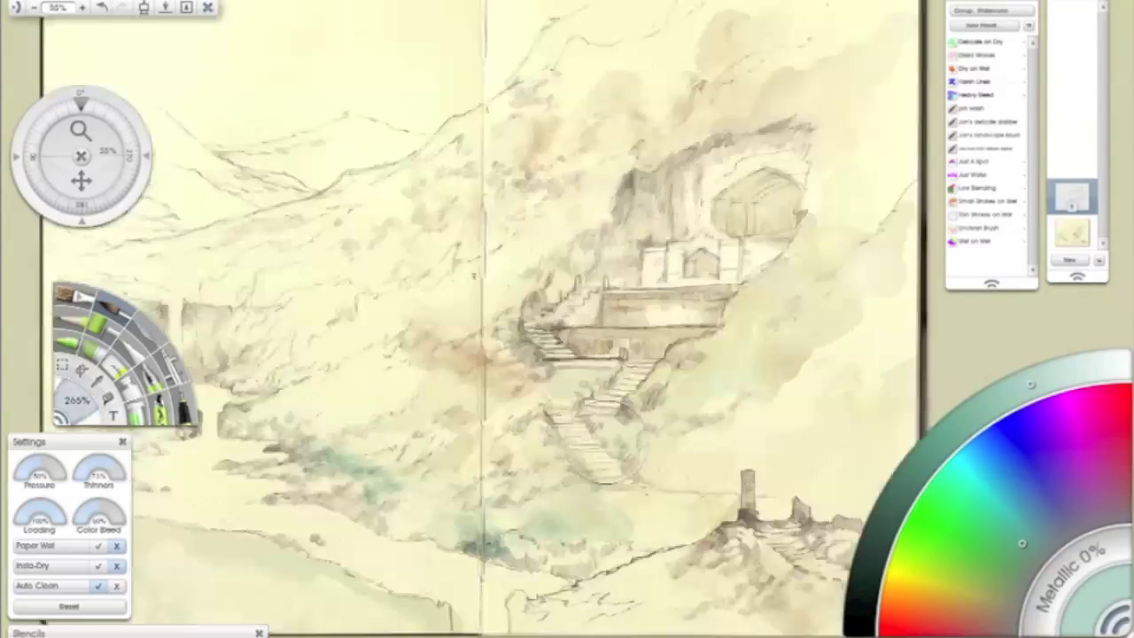